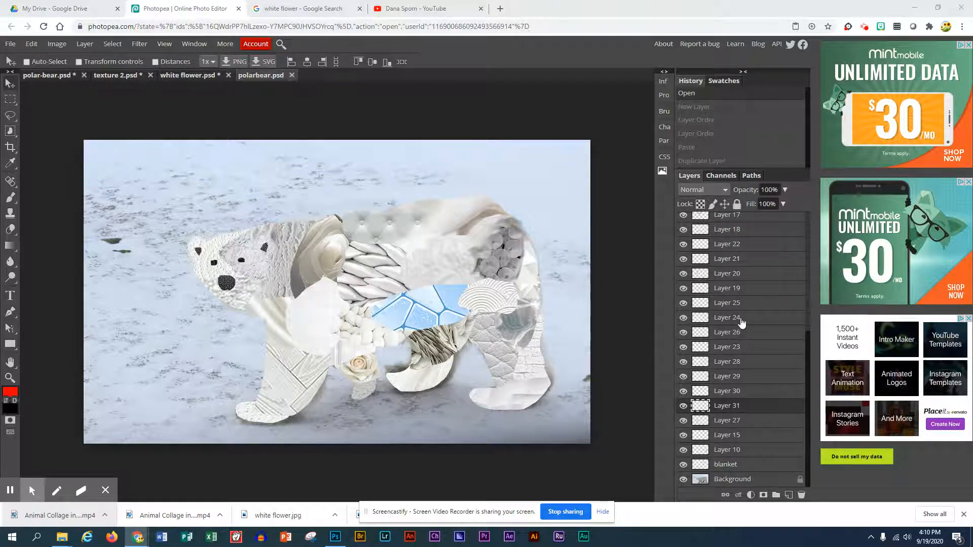
Toggle the snowy Background layer's visibility to compare the bear collage with and without its backdrop, leaving that layer shown and selected.
click(683, 480)
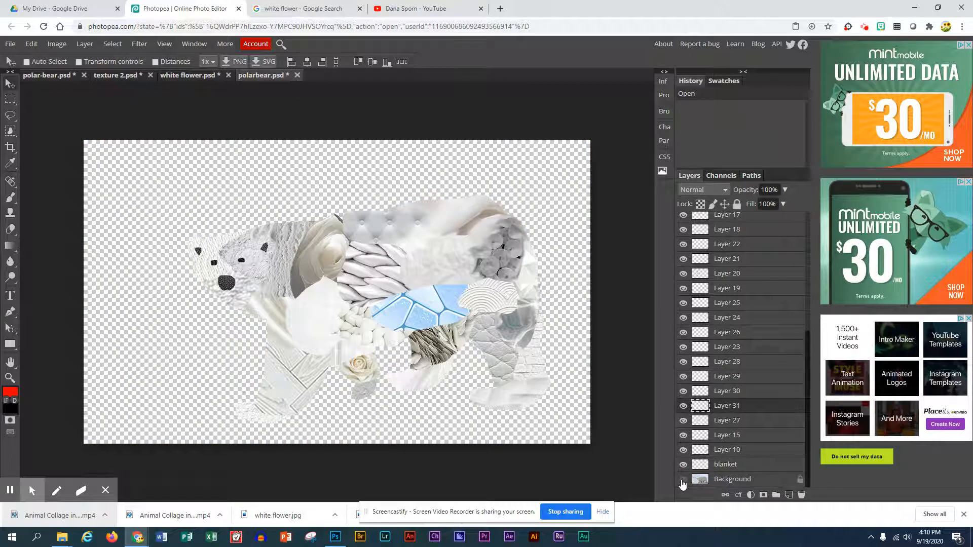
click(683, 480)
click(683, 480)
click(683, 480)
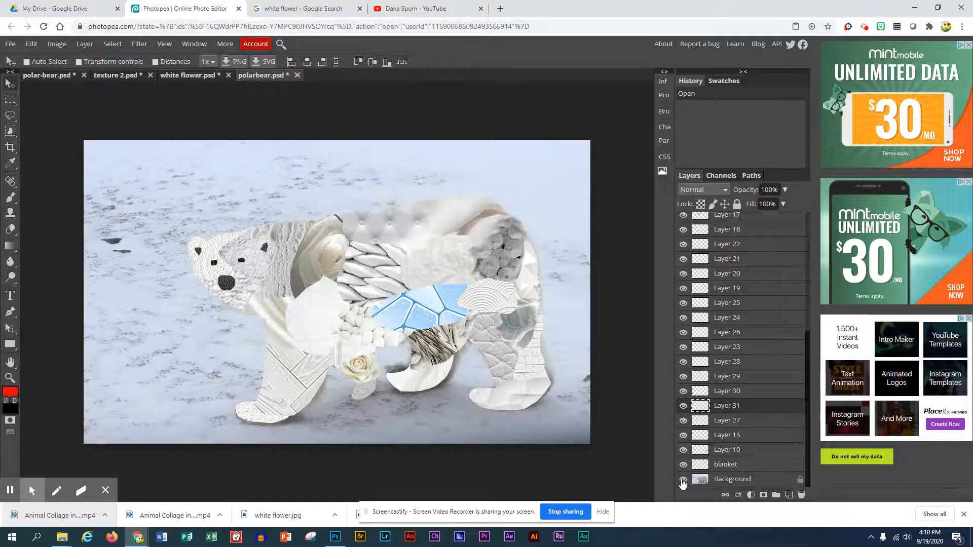
click(683, 480)
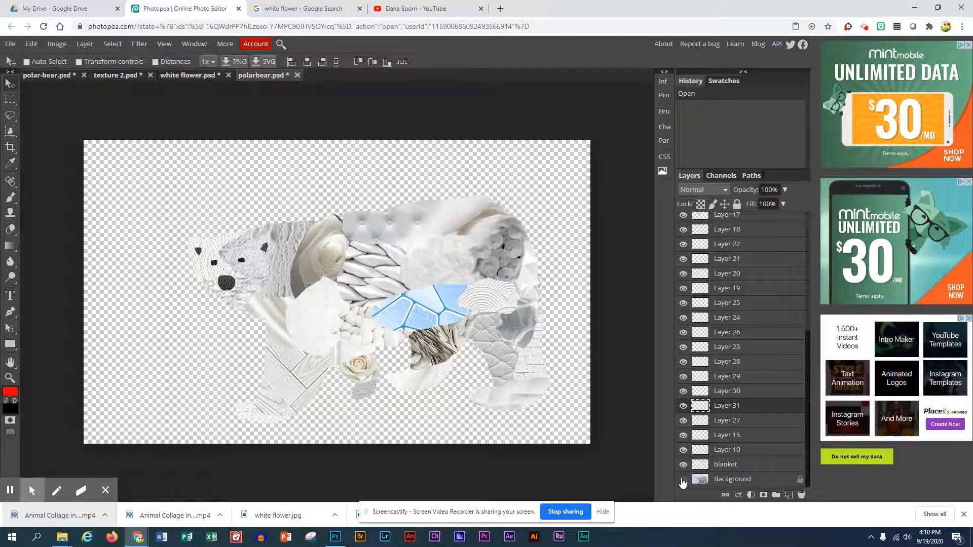
click(683, 480)
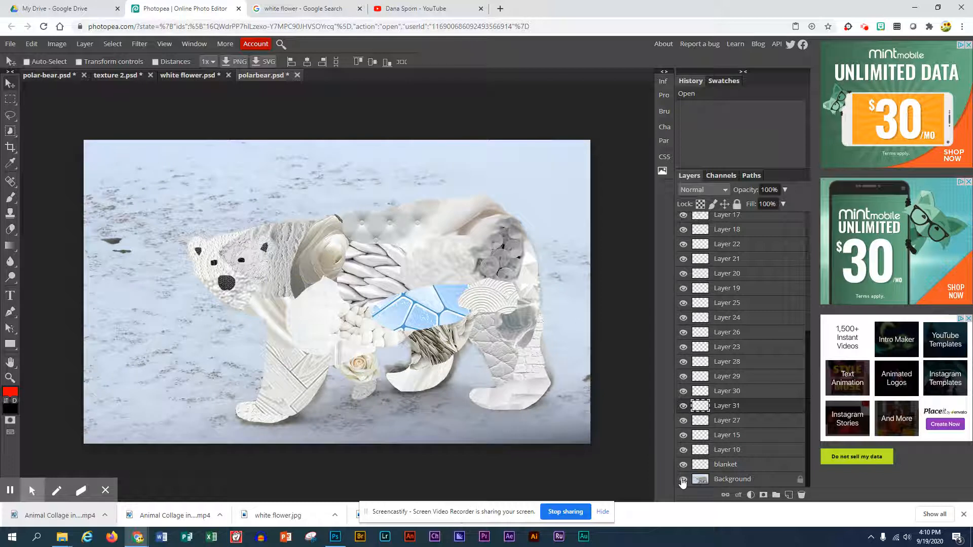
click(733, 481)
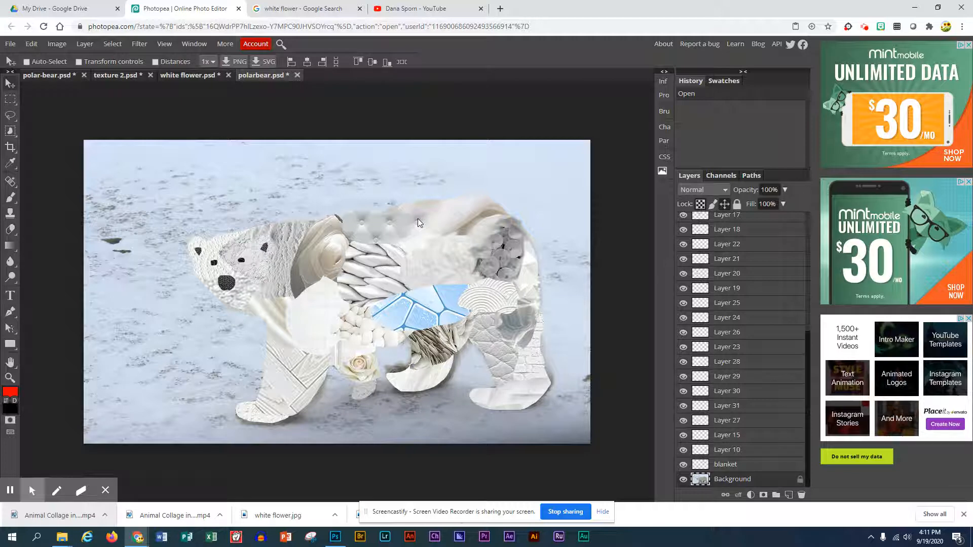
Open the northern lights image named background from the Animal Collage folder.
click(10, 45)
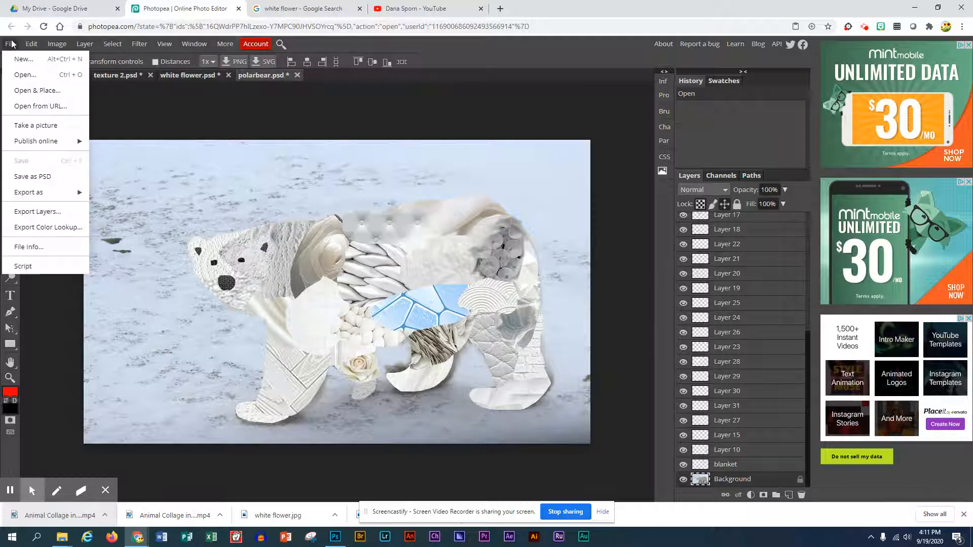
click(32, 78)
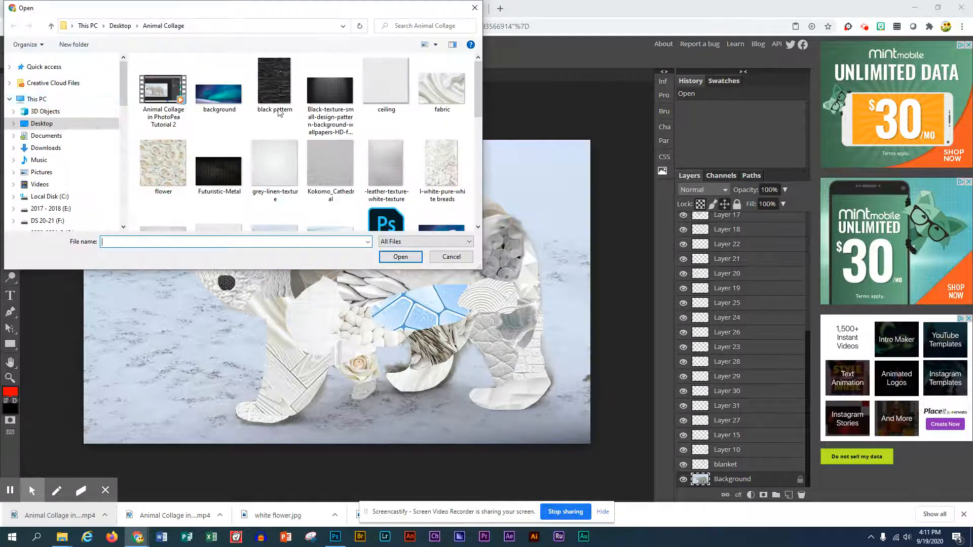
scroll(411, 116, down, 10)
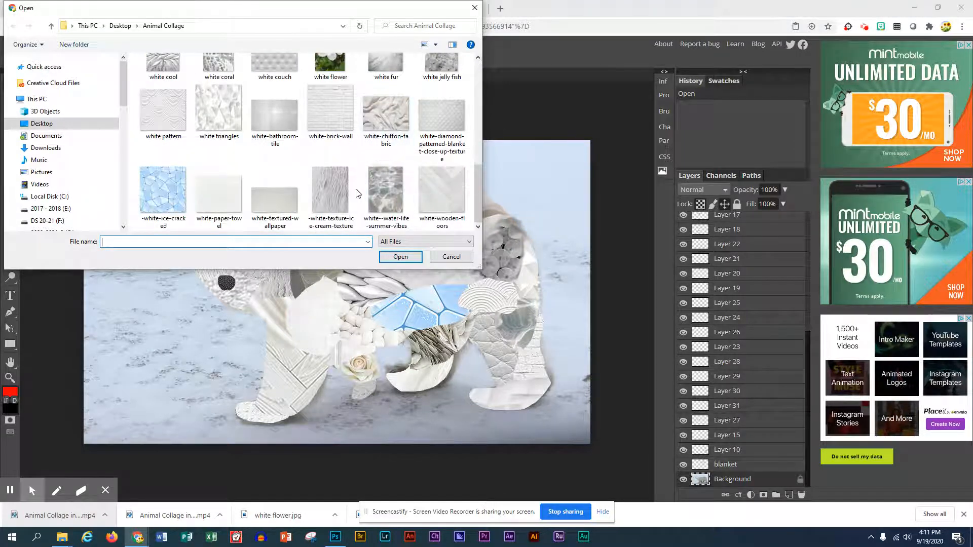
scroll(346, 189, up, 5)
scroll(337, 178, up, 2)
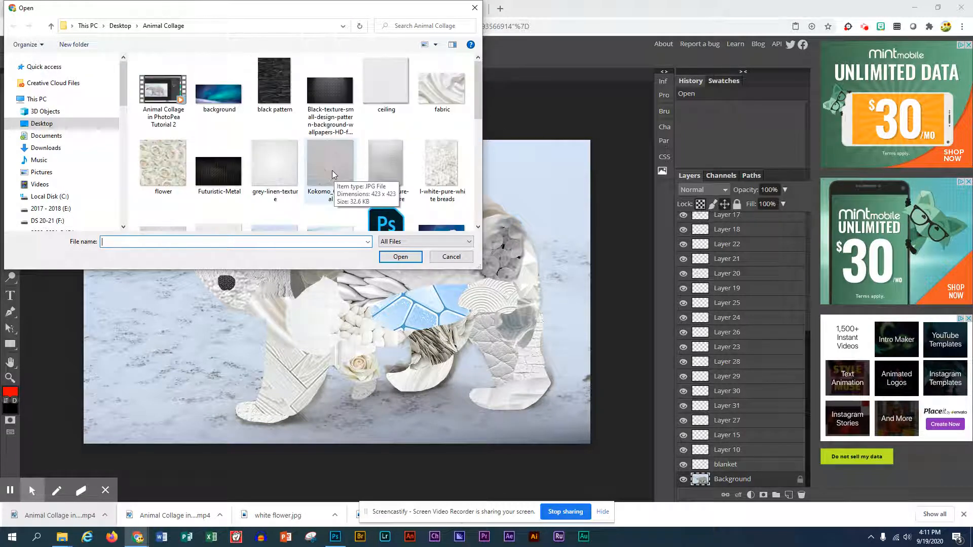
double_click(220, 104)
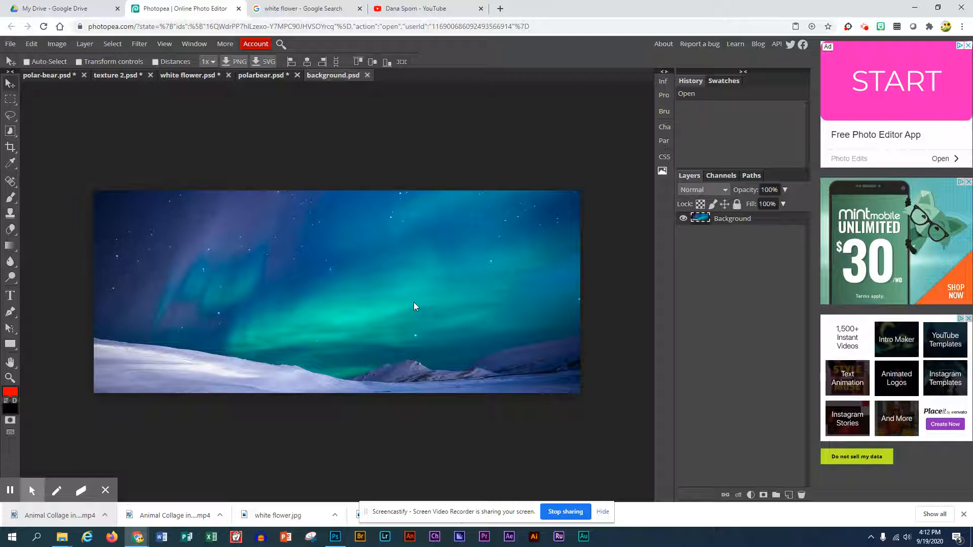
Duplicate the northern lights Background layer into polarbear.psd and switch to that document.
right_click(734, 222)
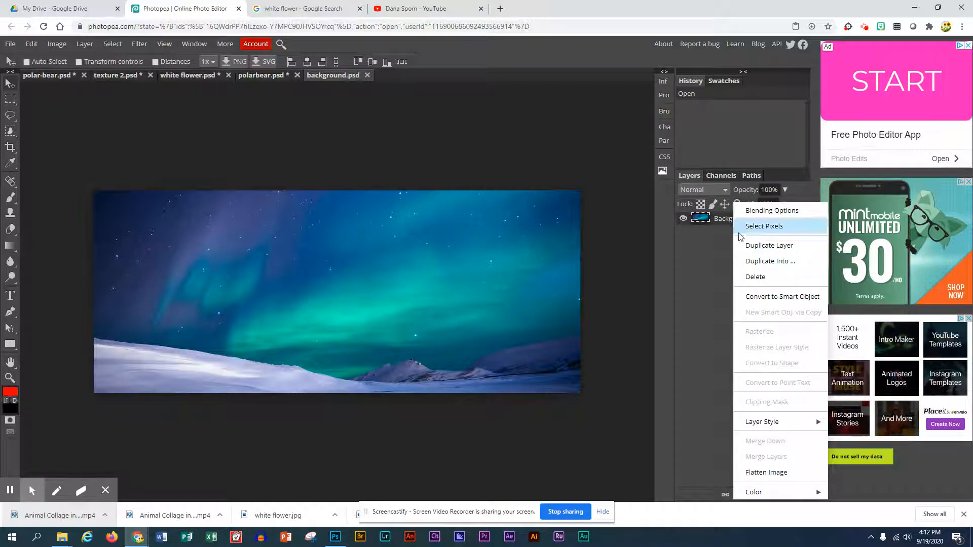
click(754, 262)
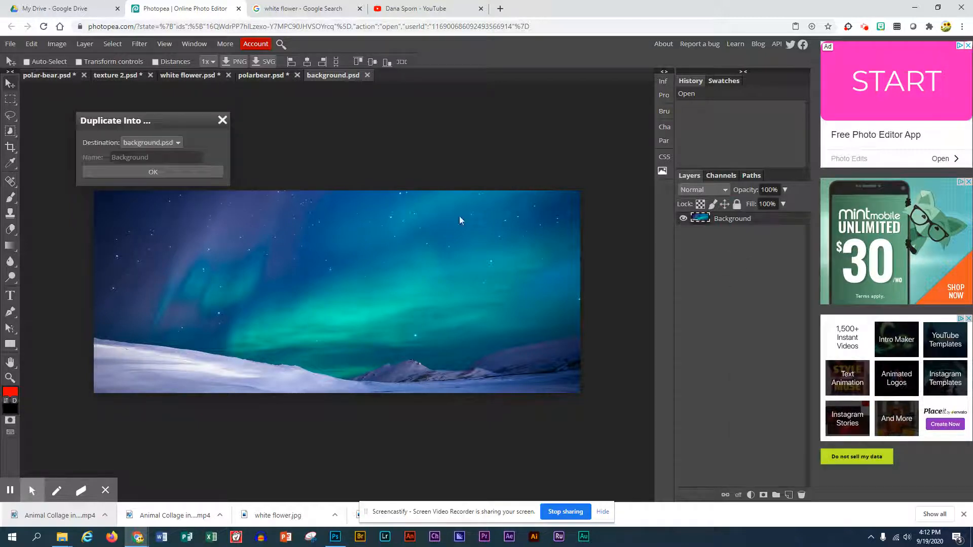
click(177, 144)
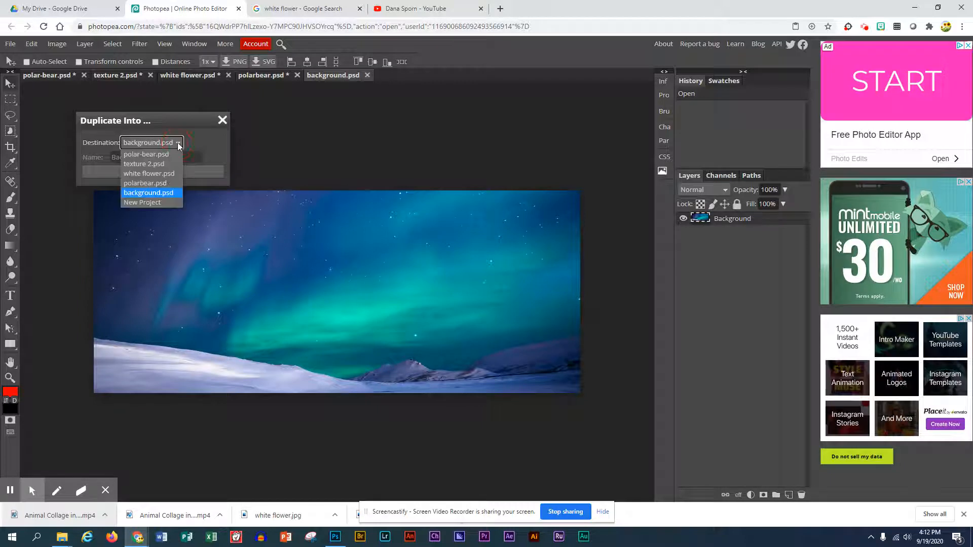
click(161, 184)
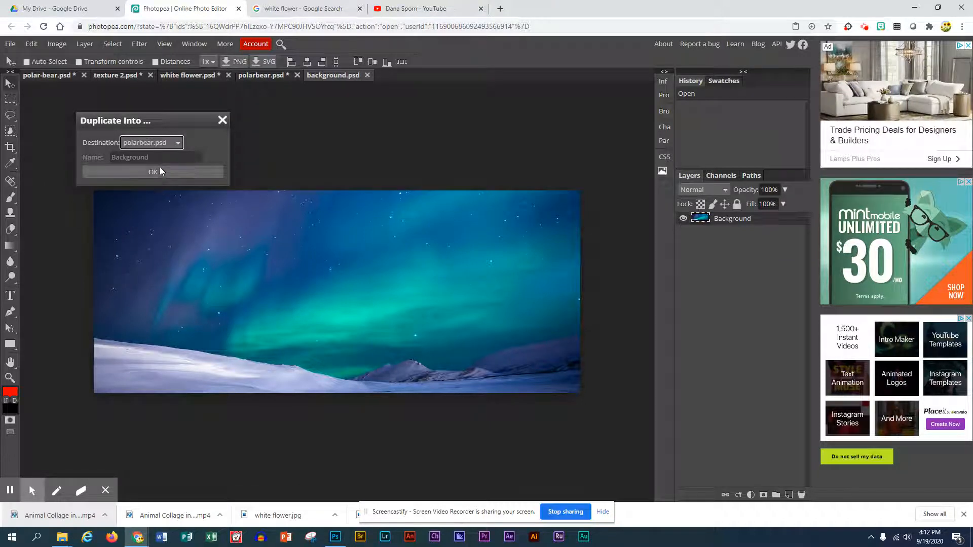
click(159, 172)
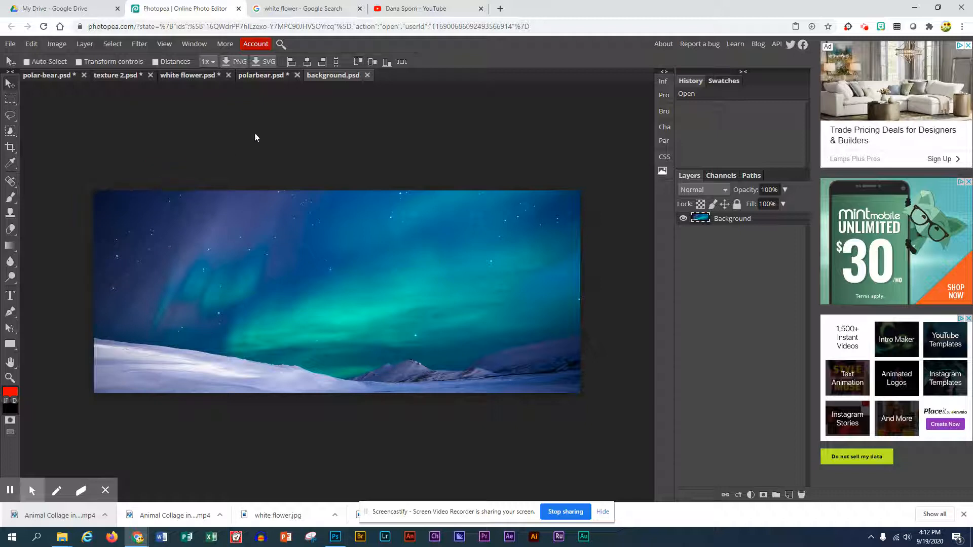
click(273, 77)
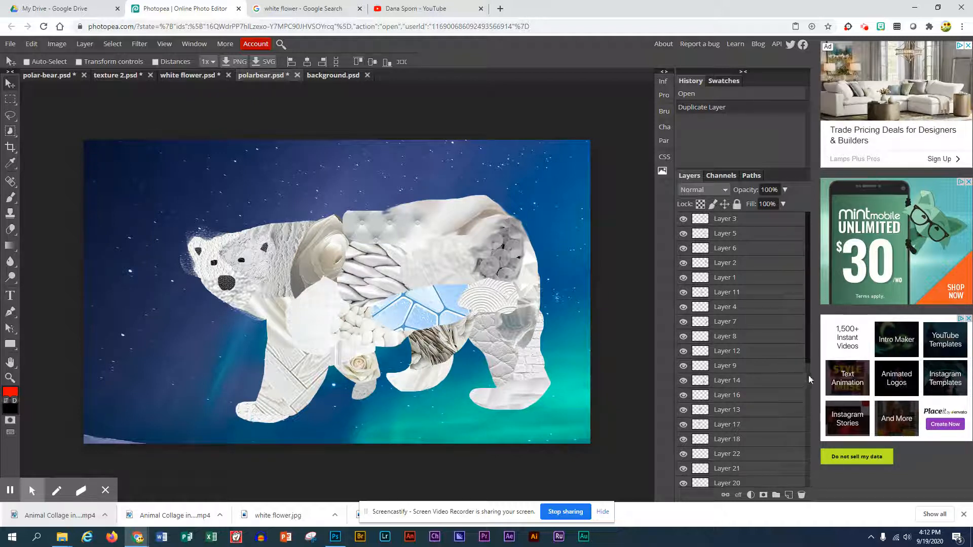
Move the northern lights layer so its snowy ground lies under the bear's feet and the image fills the canvas.
scroll(808, 375, down, 5)
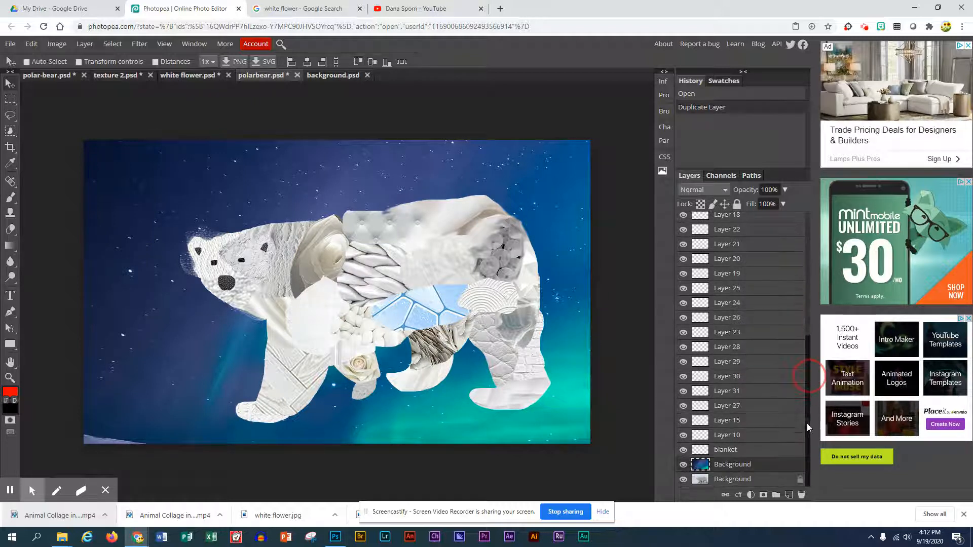
click(729, 482)
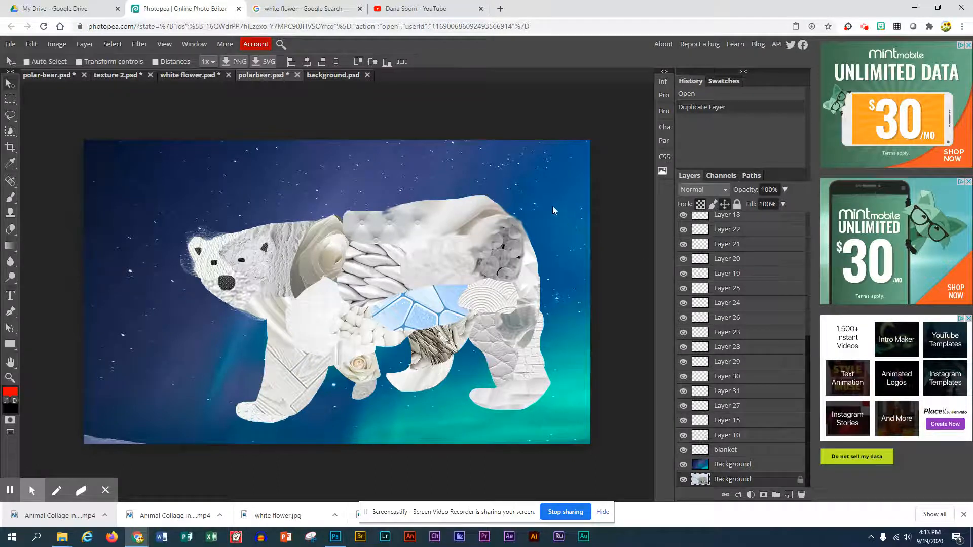
click(733, 463)
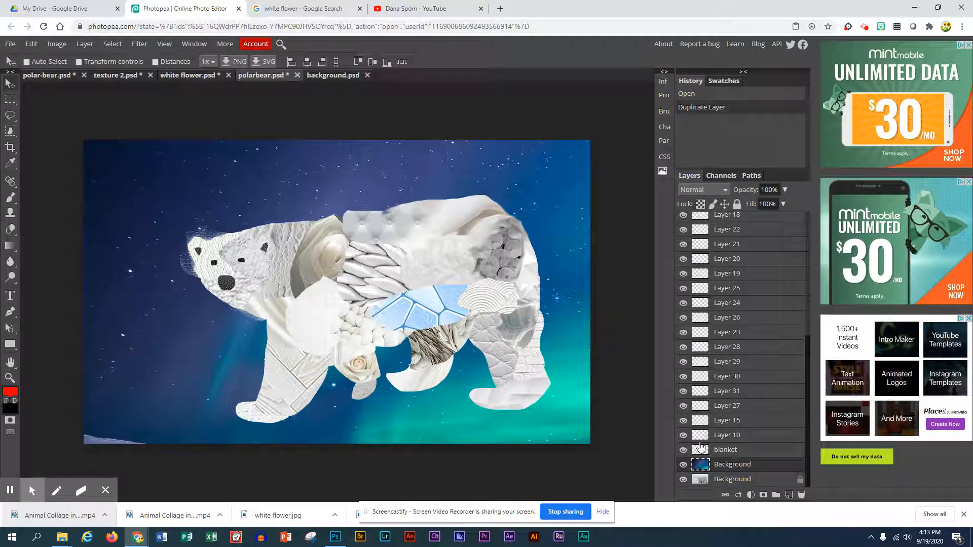
drag(173, 184, 106, 91)
drag(107, 130, 158, 122)
drag(238, 135, 335, 133)
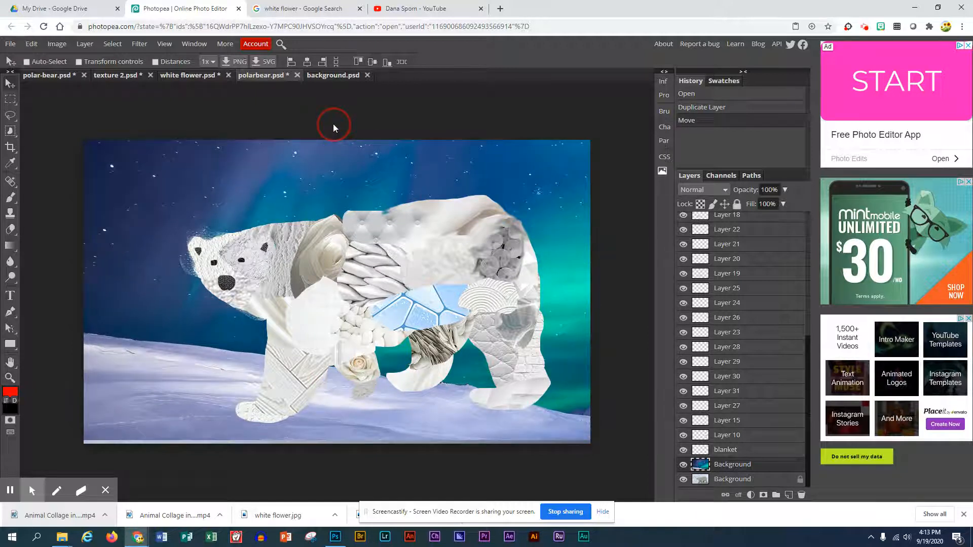
drag(325, 153, 325, 157)
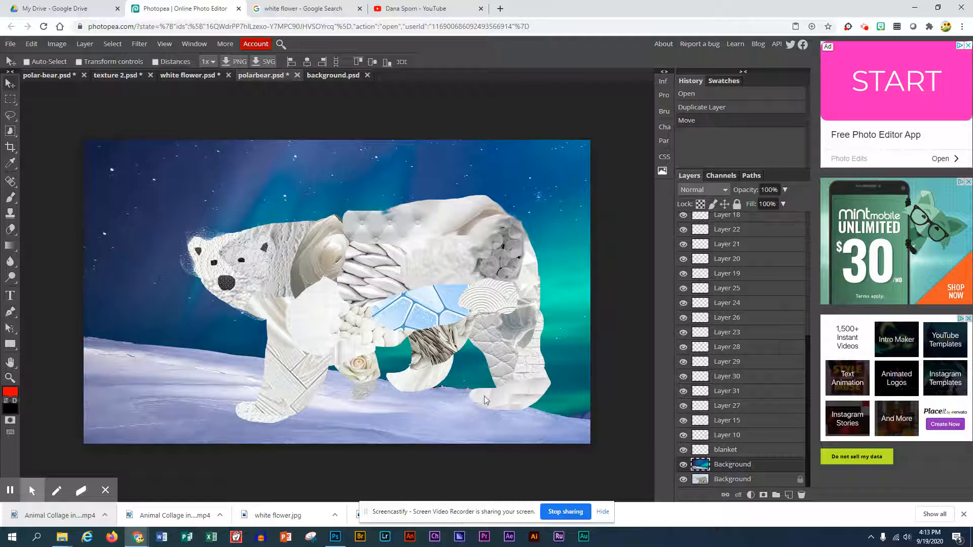
Delete the original locked Background layer beneath the northern lights layer.
click(730, 482)
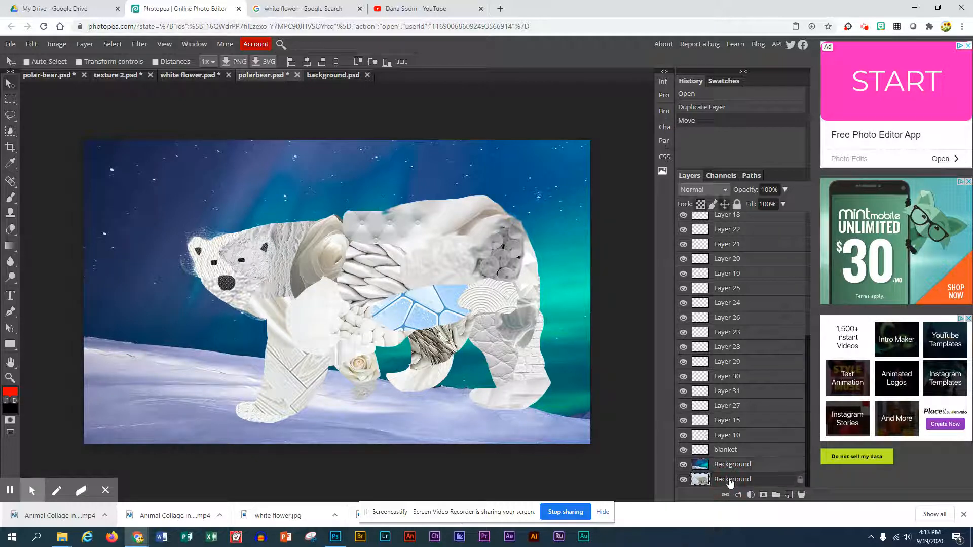
right_click(730, 481)
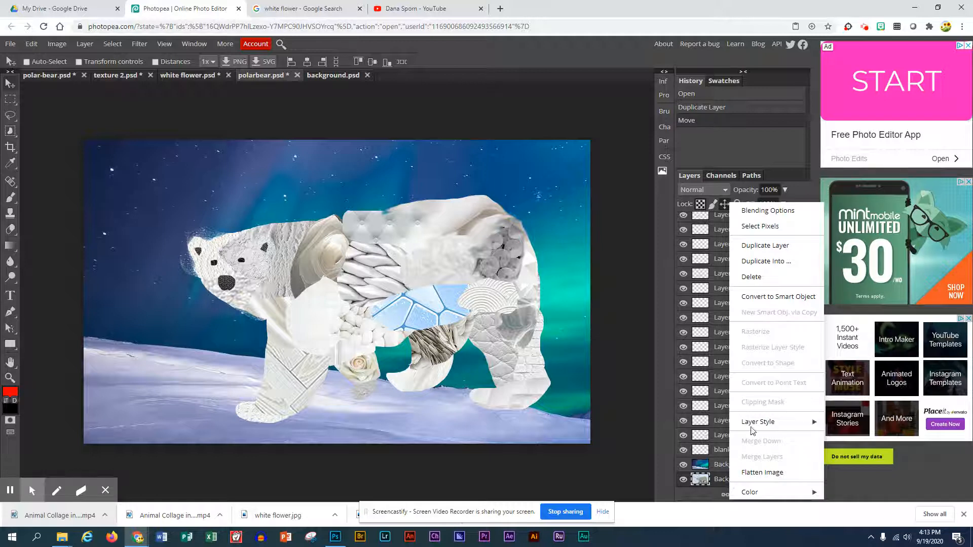
click(762, 278)
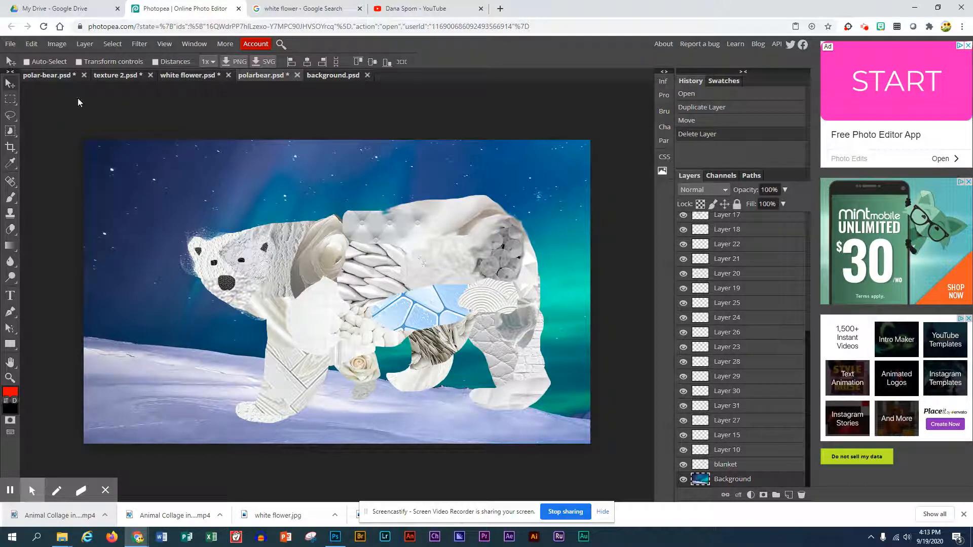
click(10, 45)
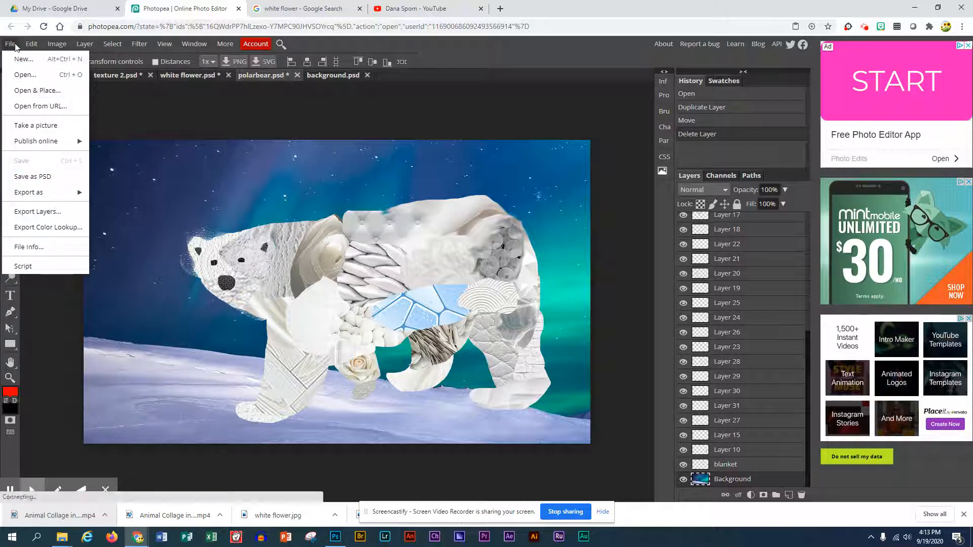
mouse_move(56, 200)
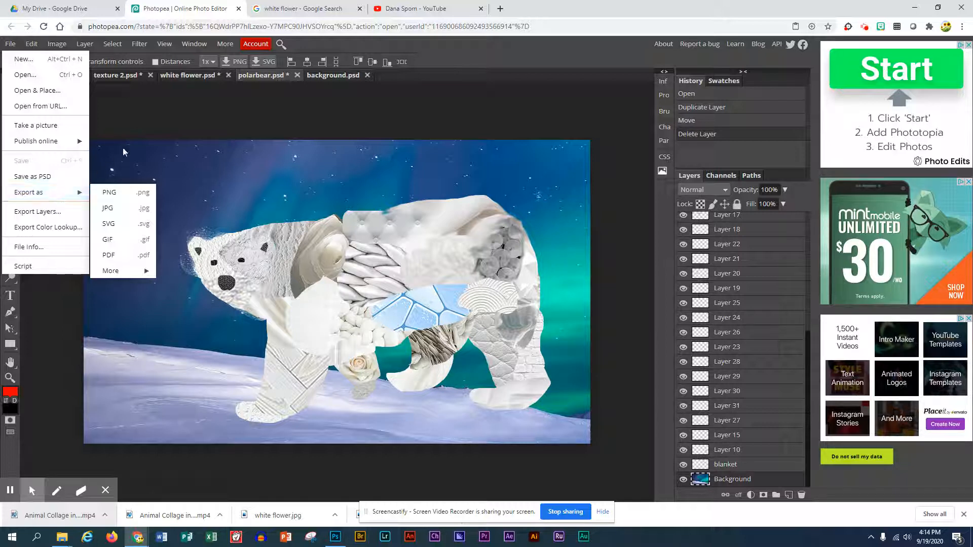
click(155, 144)
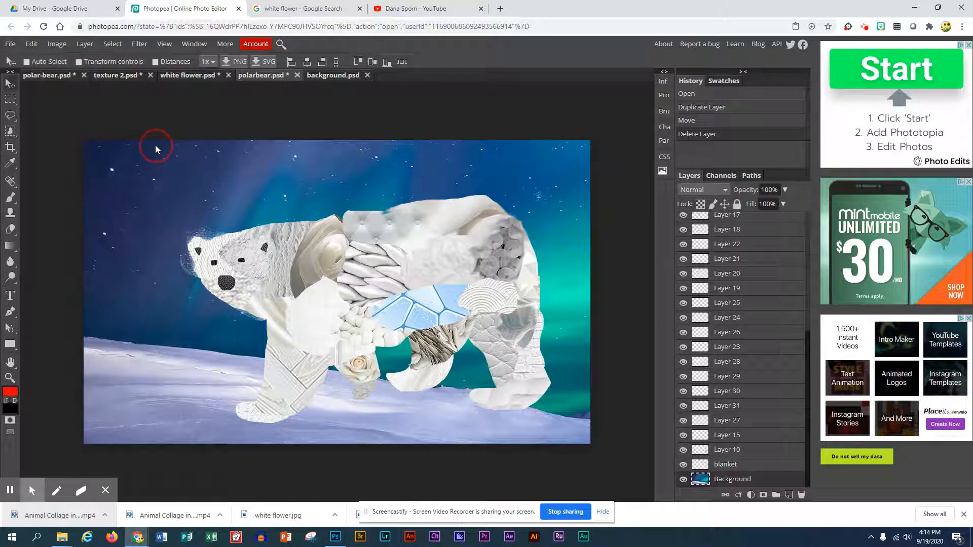